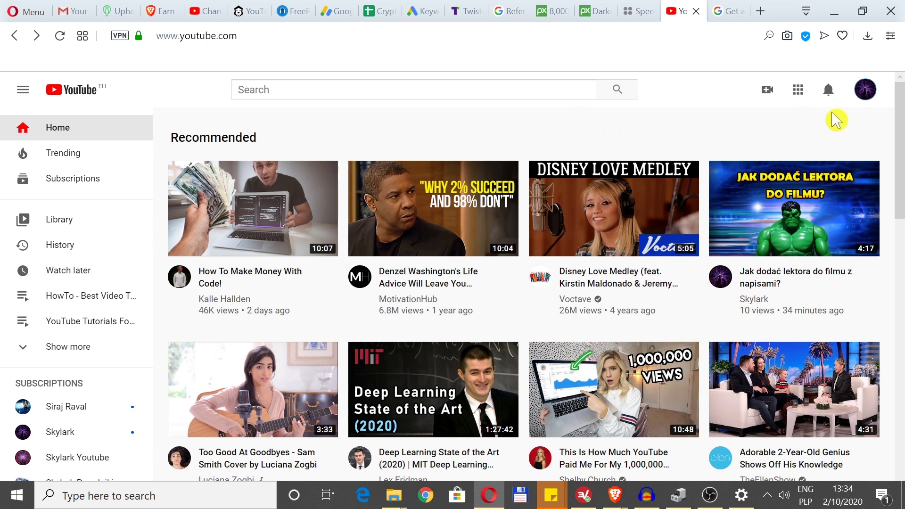
Step: Go to the account's Advanced settings and scroll down to the Custom URL eligibility row
left_click(866, 94)
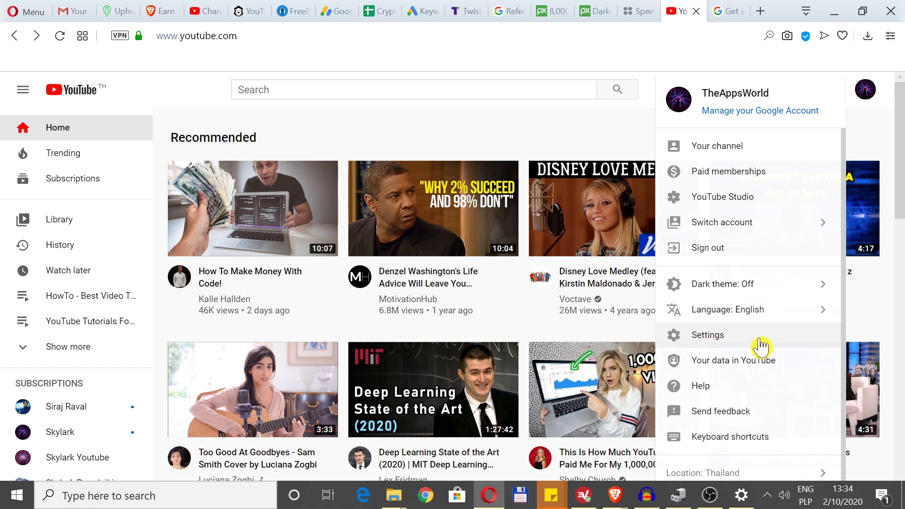
left_click(710, 336)
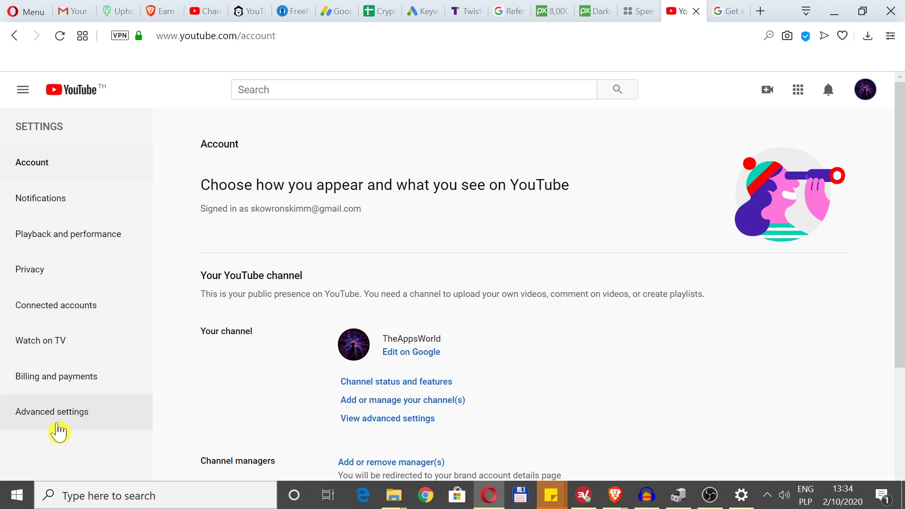
left_click(102, 416)
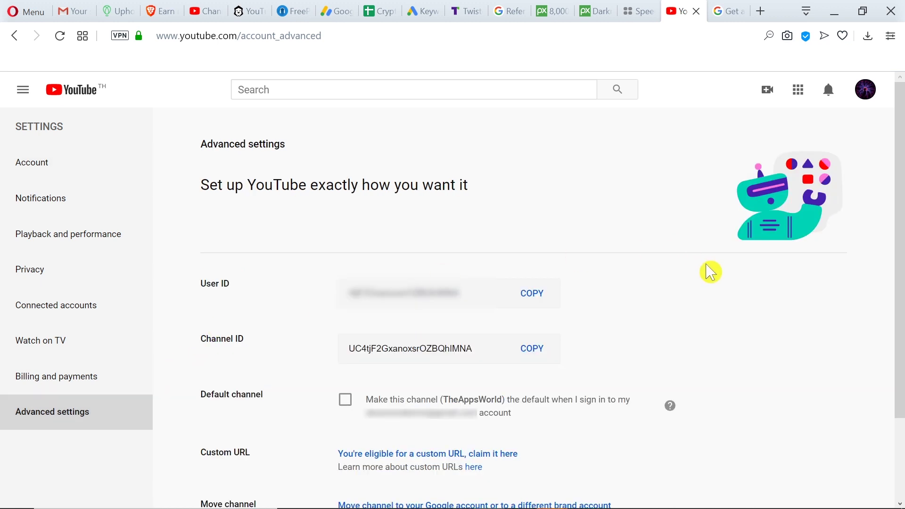
scroll(710, 272, "down", 2)
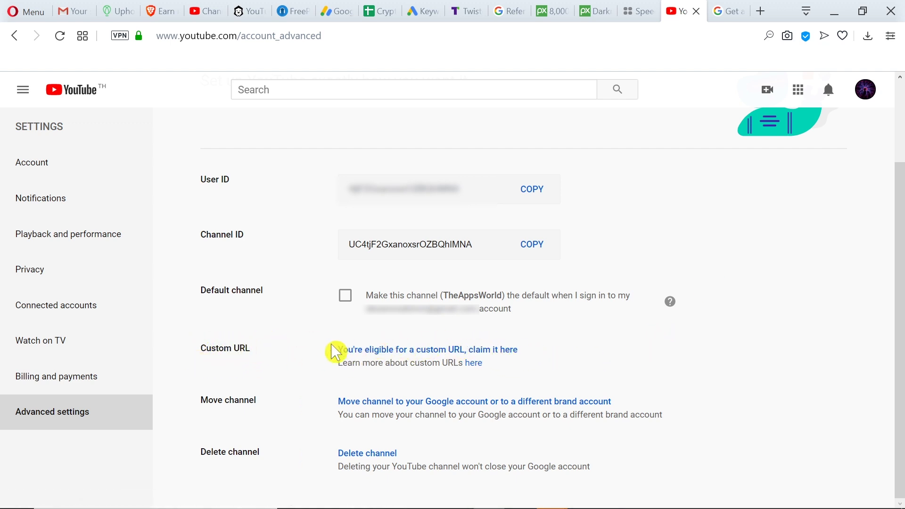
Step: Open the custom URL help article in a new tab, highlight '100 or more subscribers', then return to settings
middle_click(475, 363)
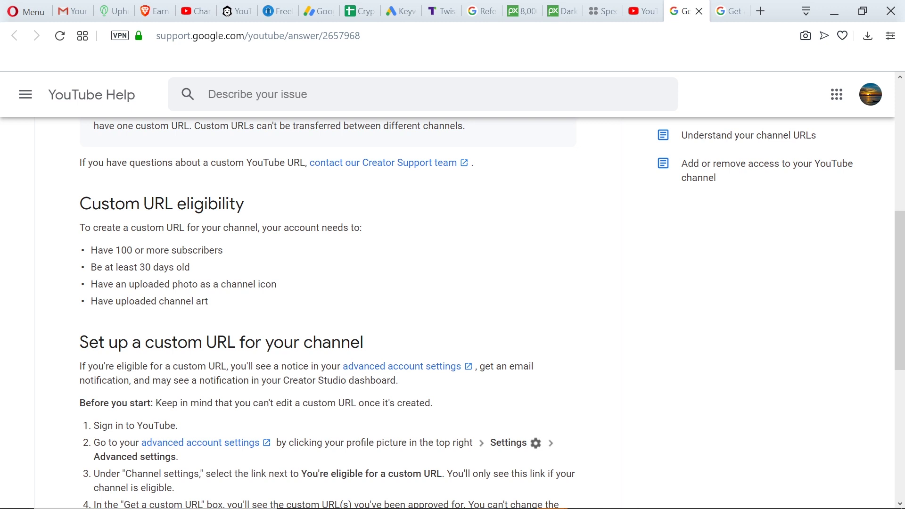
left_click_drag(135, 250, 230, 255)
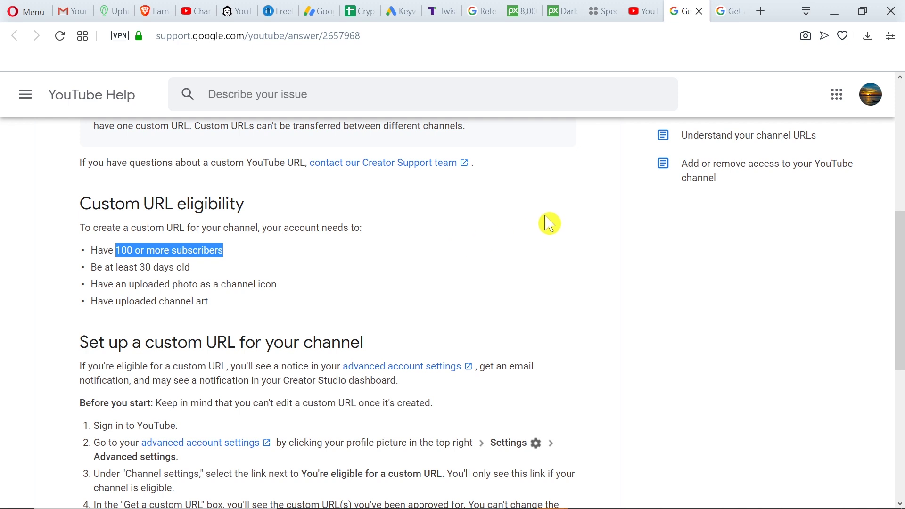
scroll(550, 225, "down", 2)
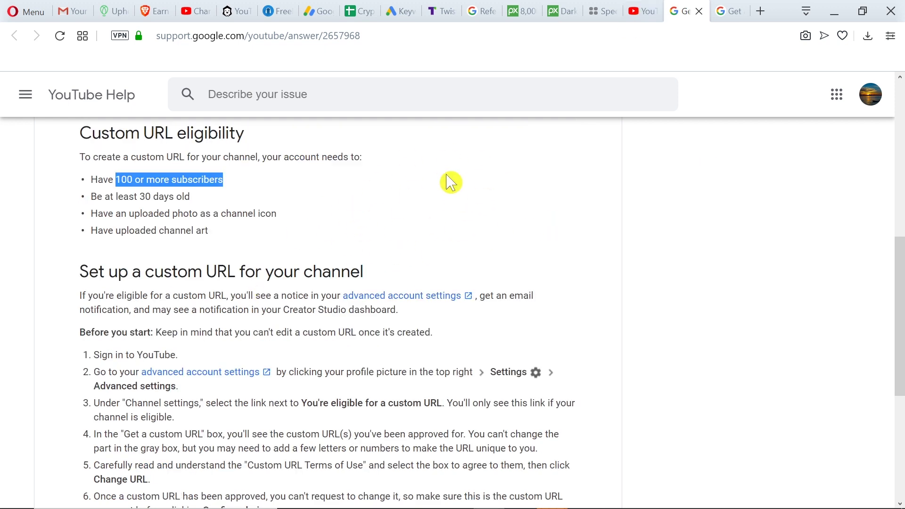
left_click(643, 17)
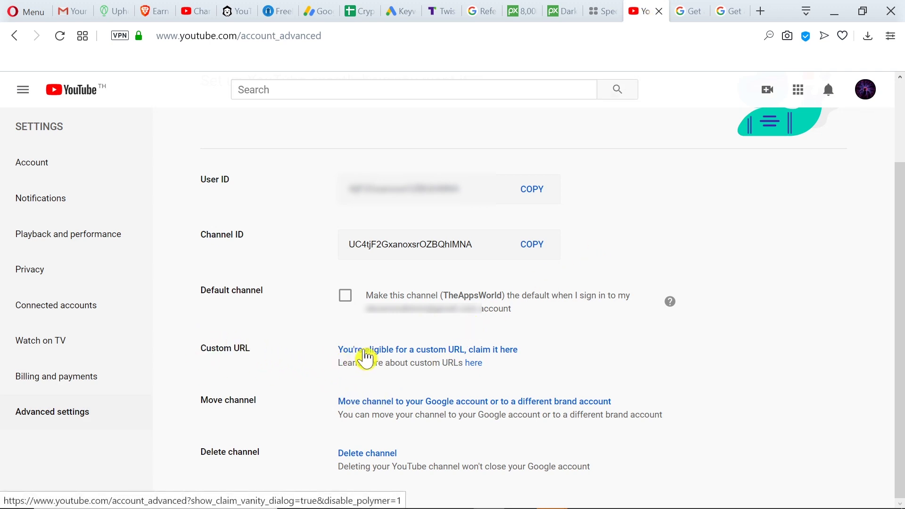
Step: Start claiming the custom URL, try suffix '23', then revert to plain youtube.com/c/TheAppsWorld
left_click(396, 352)
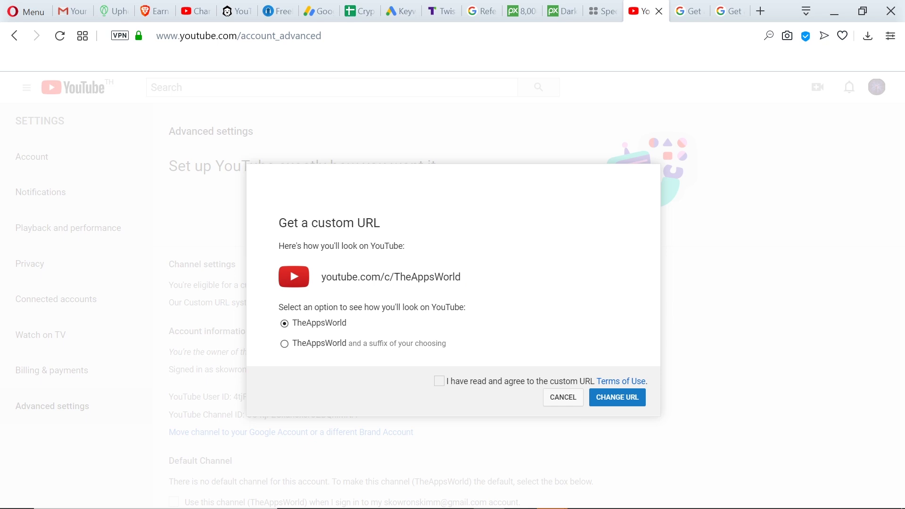
left_click_drag(394, 277, 470, 279)
left_click(470, 279)
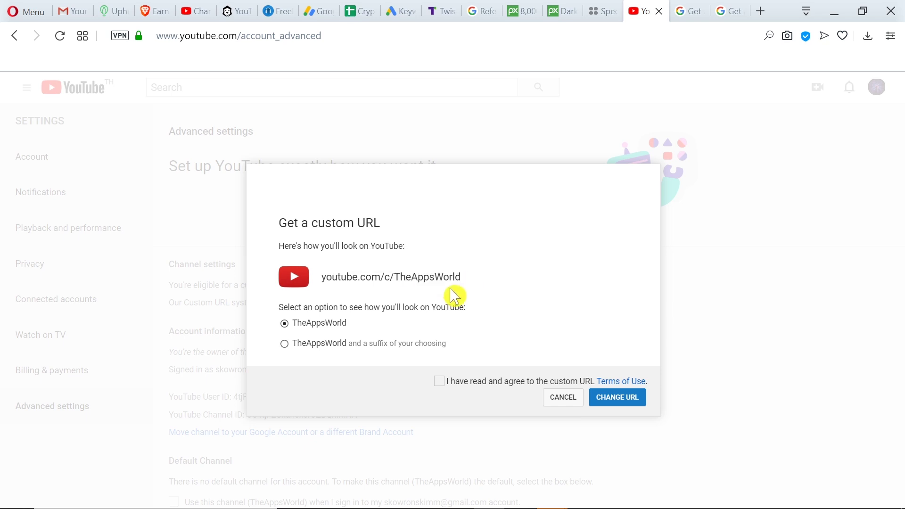
left_click(285, 344)
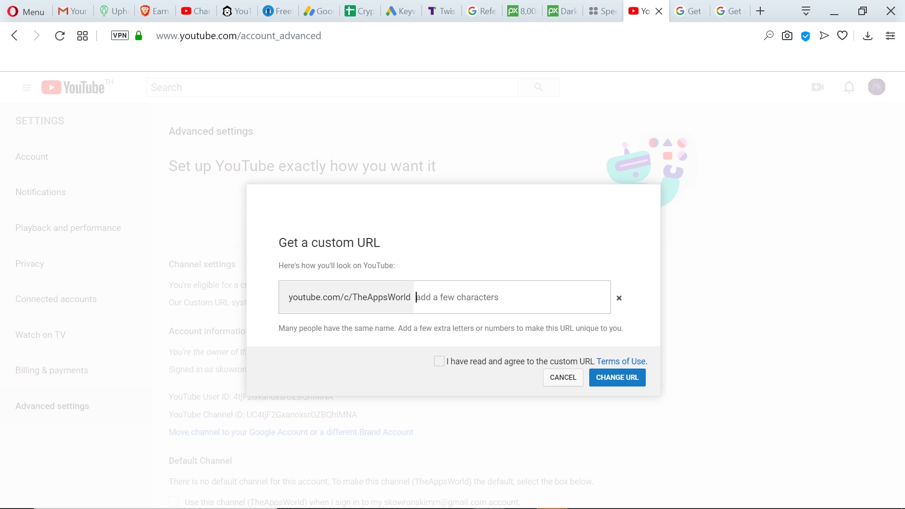
type("231231313")
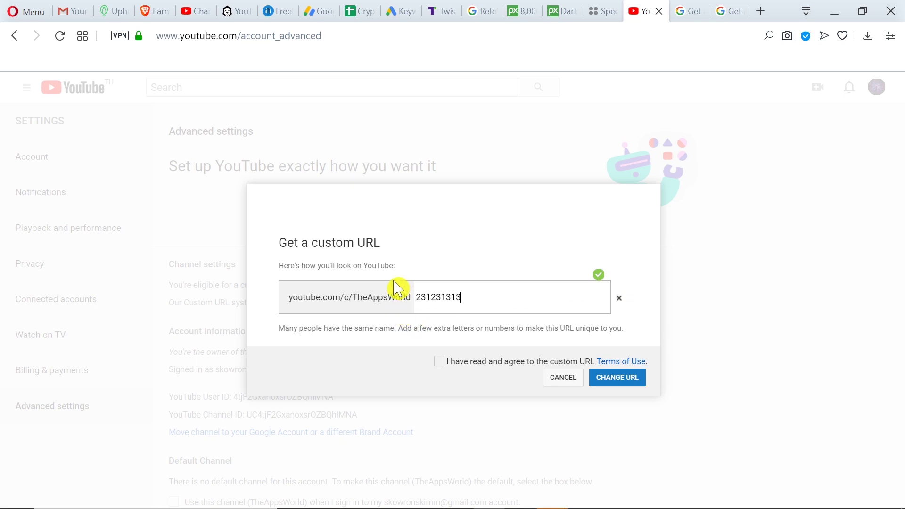
left_click(620, 302)
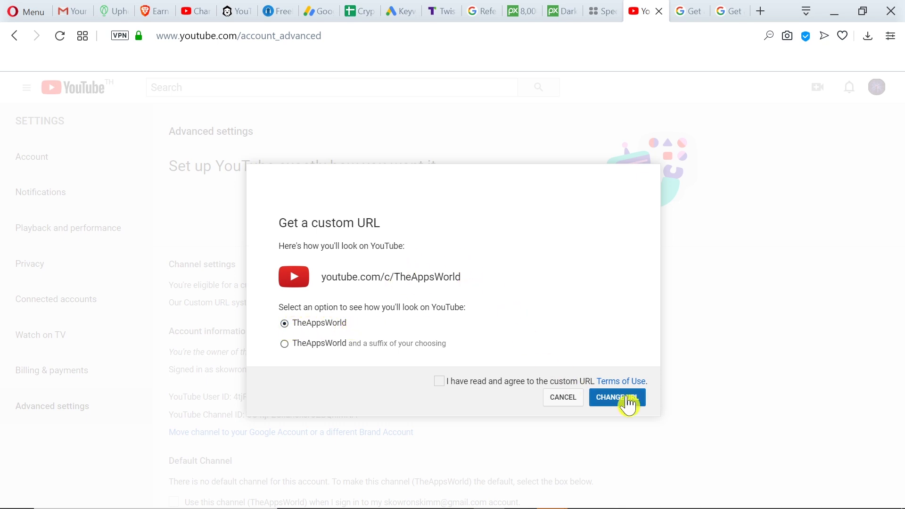
Step: Accept the terms and confirm youtube.com/c/TheAppsWorld, then pause the channel trailer and select the address
left_click(440, 382)
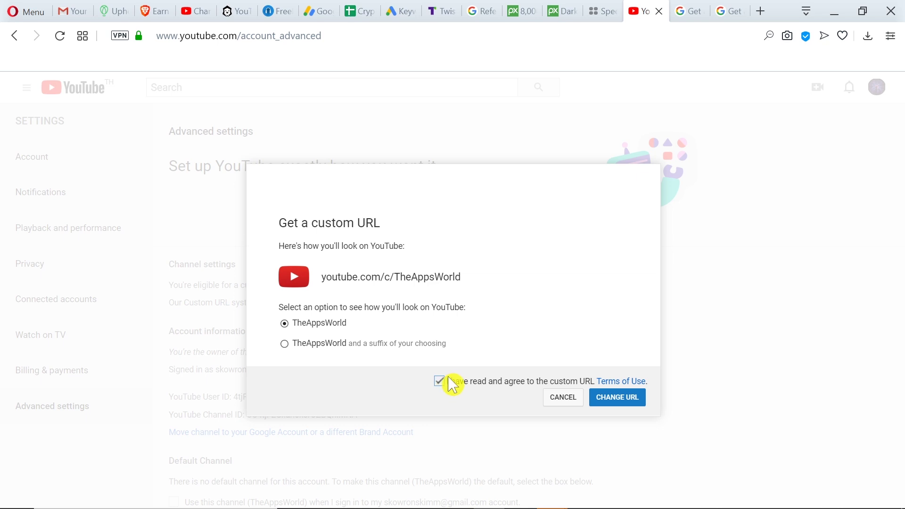
left_click(622, 401)
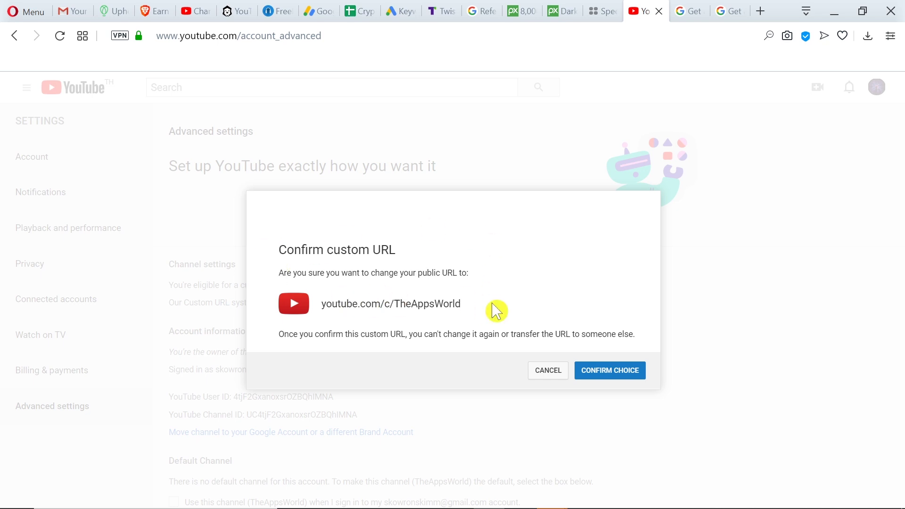
left_click(620, 377)
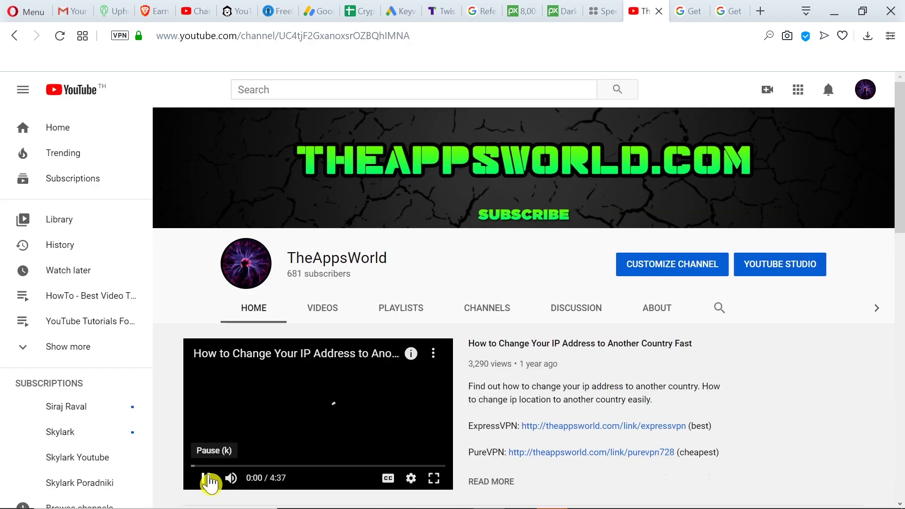
left_click(206, 479)
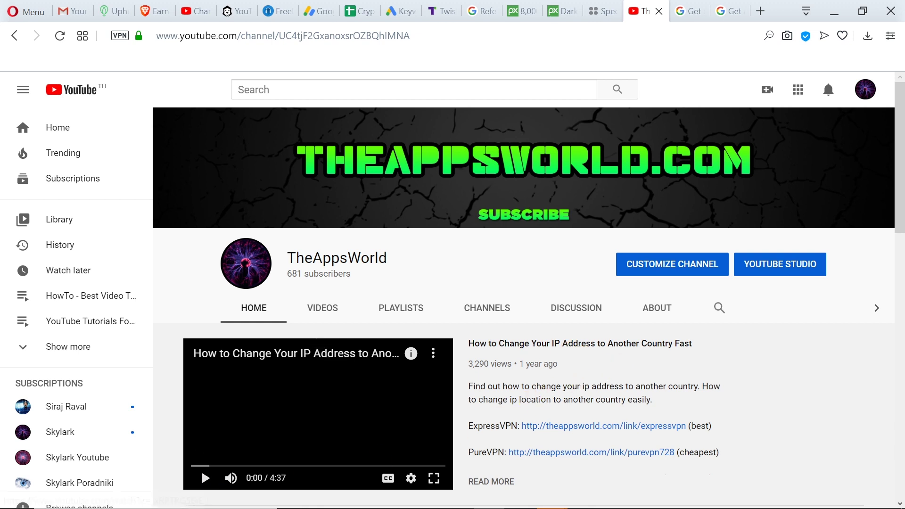
left_click(353, 38)
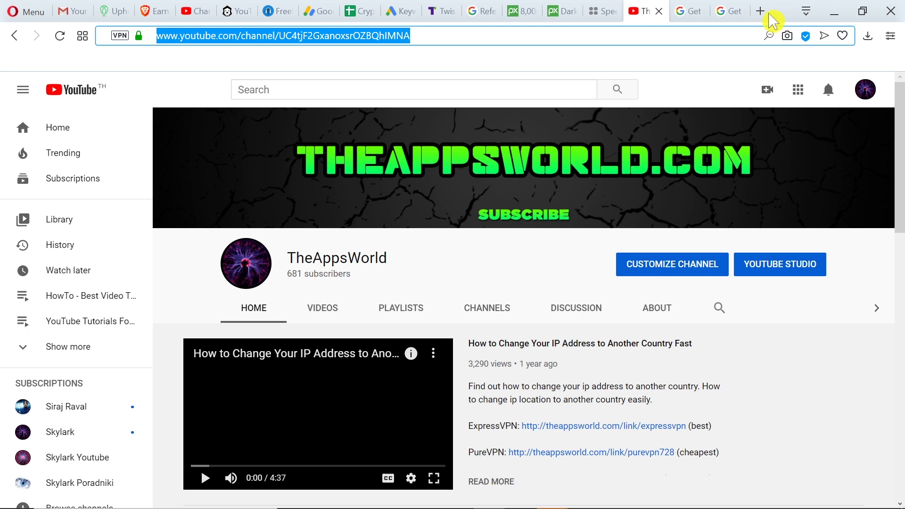
Step: In the private browser window, load youtube.com/c/TheAppsWorld by replacing the channel ID part of the address
key("alt+Tab")
key("alt+Tab")
key("alt+Tab")
key("alt+Tab")
key("alt+Tab")
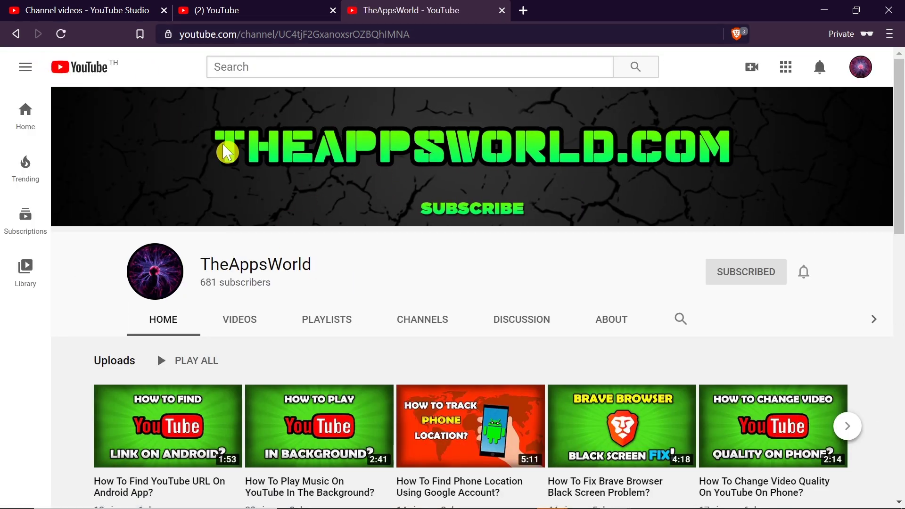
left_click(264, 34)
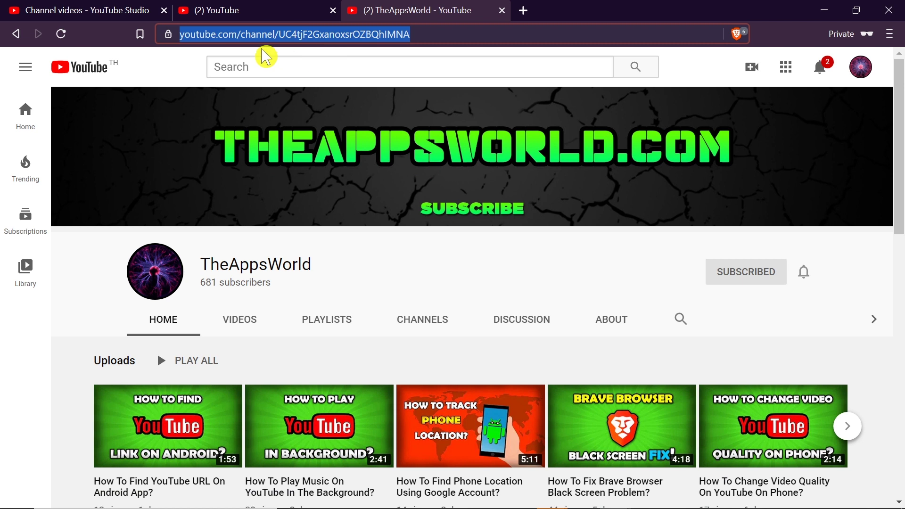
left_click(307, 34)
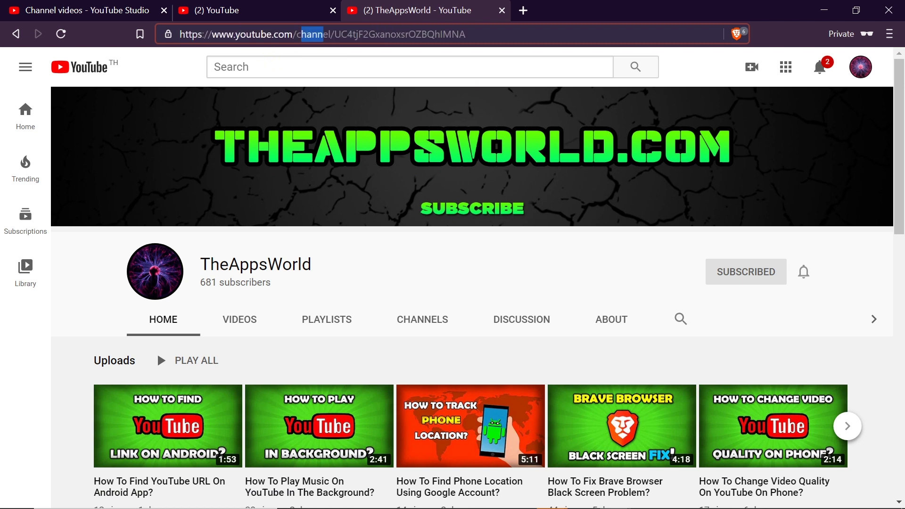
left_click_drag(323, 34, 466, 34)
type("//www.youtube.com/c/")
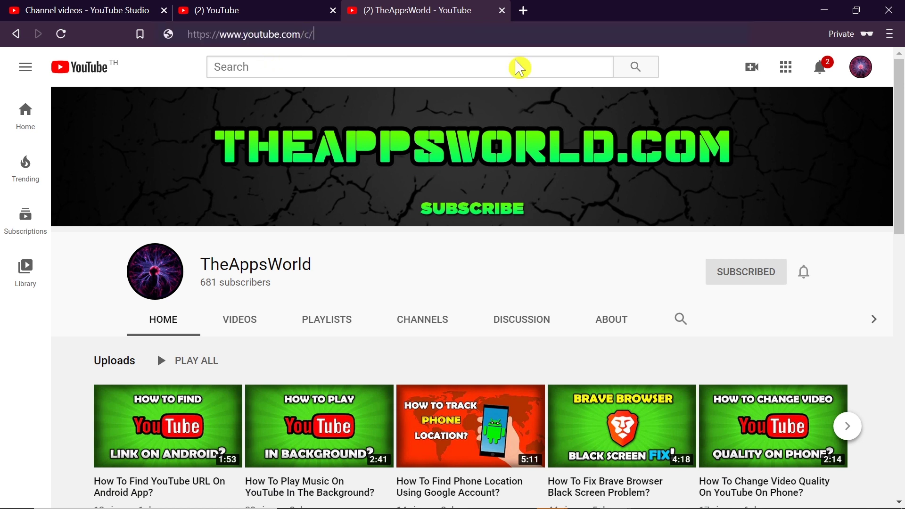
type("The")
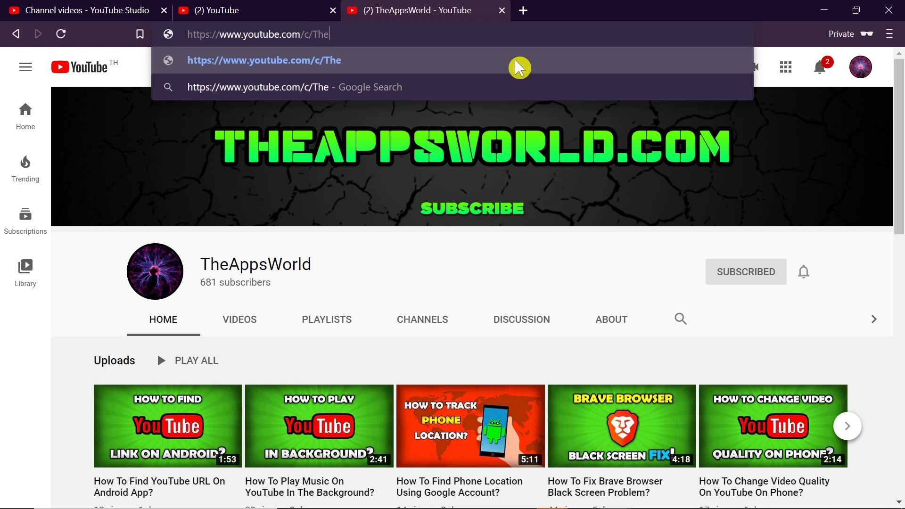
type("AppsWorld")
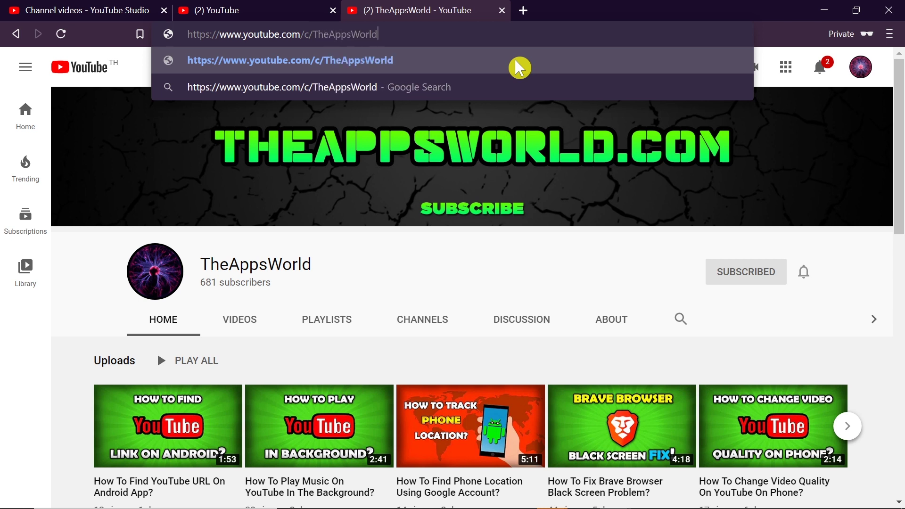
key("Return")
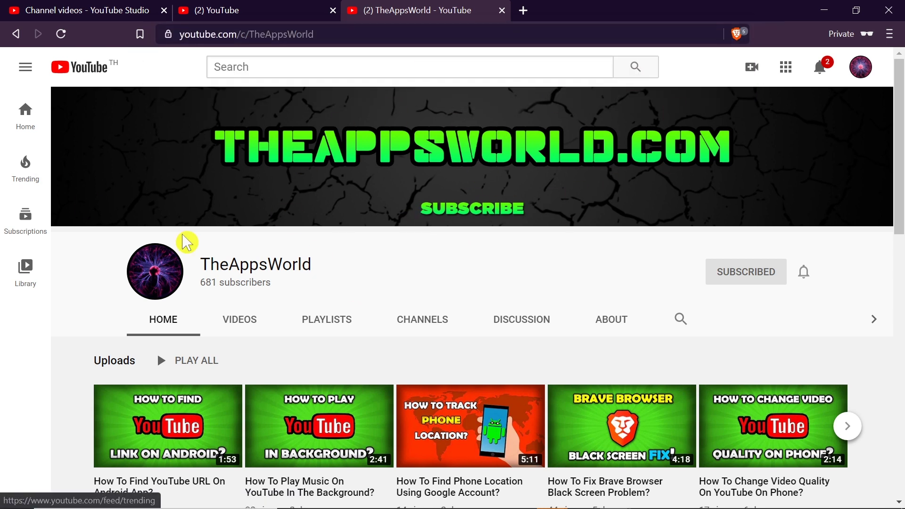